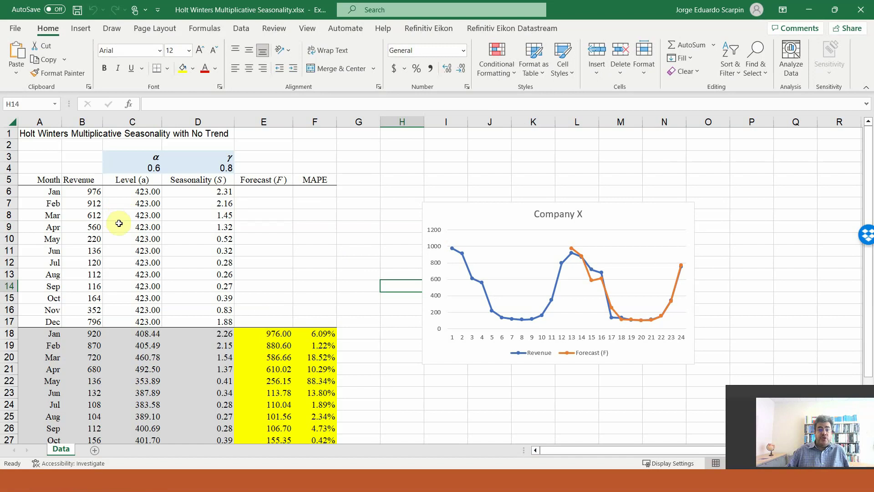
Look over the monthly revenue, level, seasonality and forecast data, including the Jan and Feb forecasts in E30:E31.
scroll(146, 307, "down", 2)
scroll(151, 311, "up", 2)
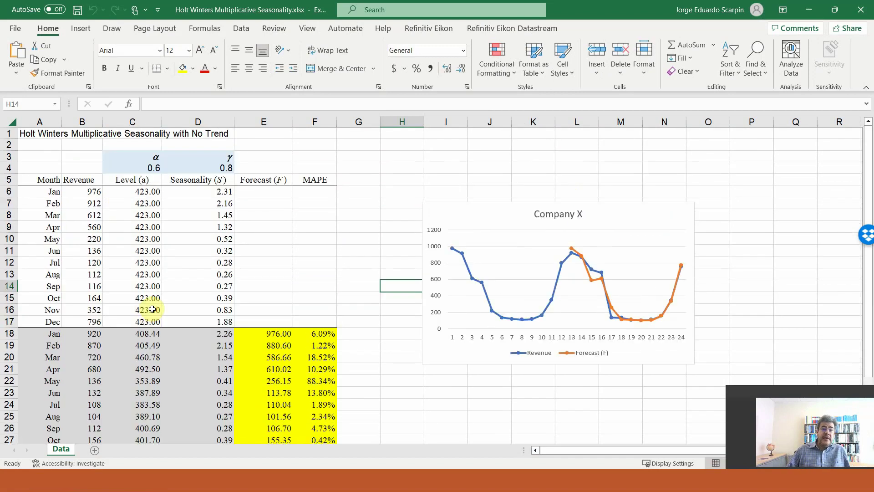
scroll(223, 340, "down", 3)
left_click_drag(273, 374, 276, 385)
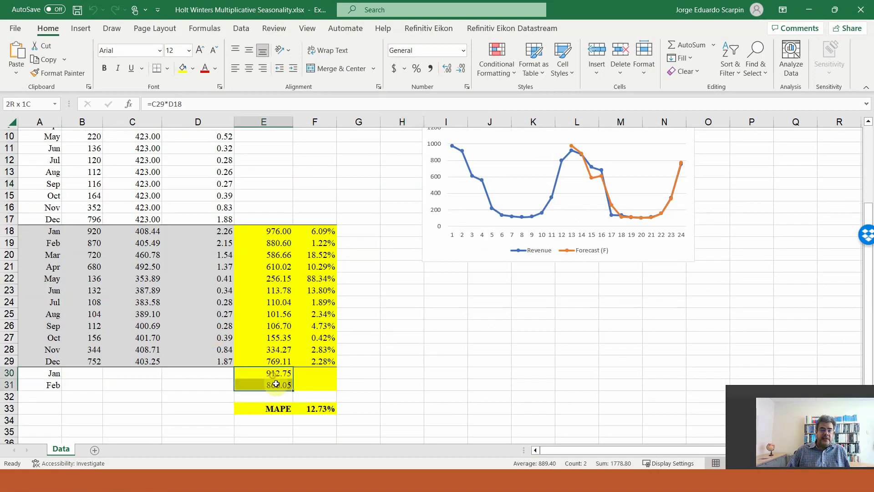
scroll(419, 361, "up", 2)
scroll(419, 361, "up", 1)
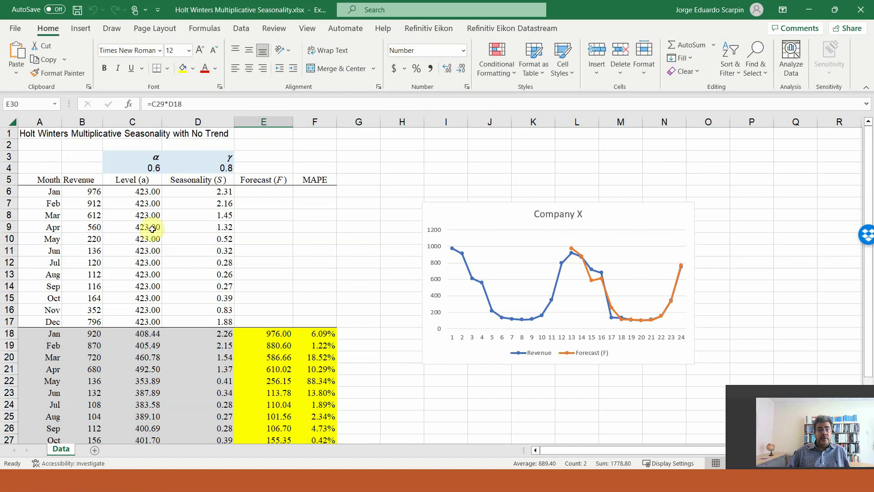
Examine the initial level formula in C6 and the cells it references, and highlight the first-year levels in C6:C17.
left_click(133, 192)
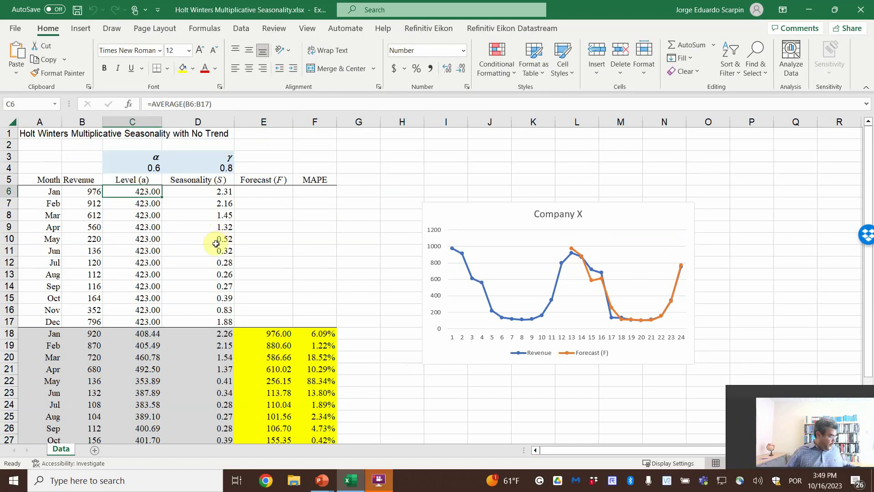
key("F2")
left_click(374, 486)
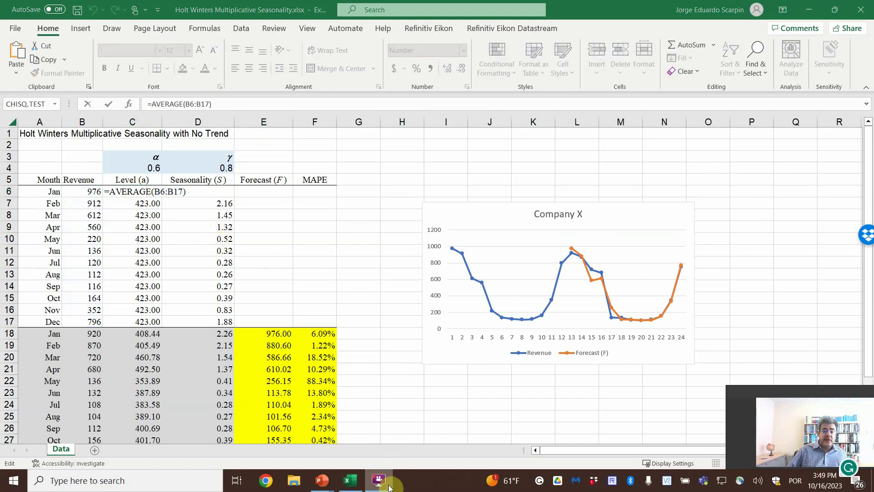
left_click(88, 193)
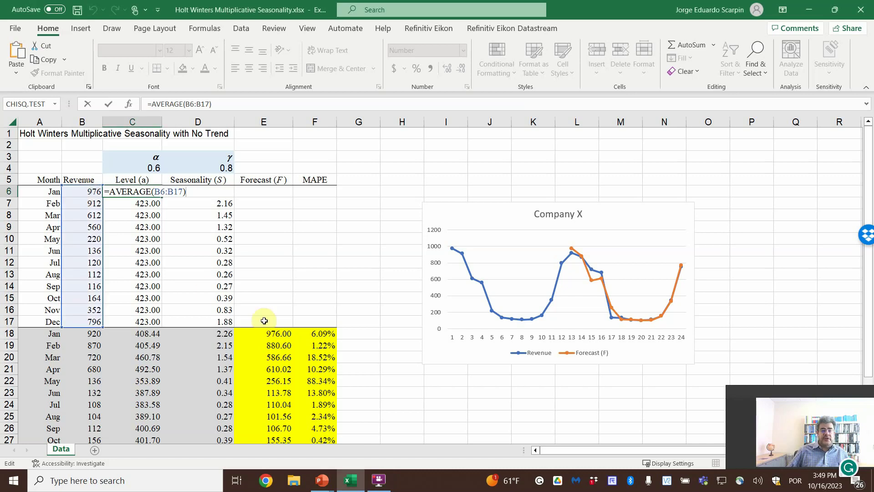
key("Return")
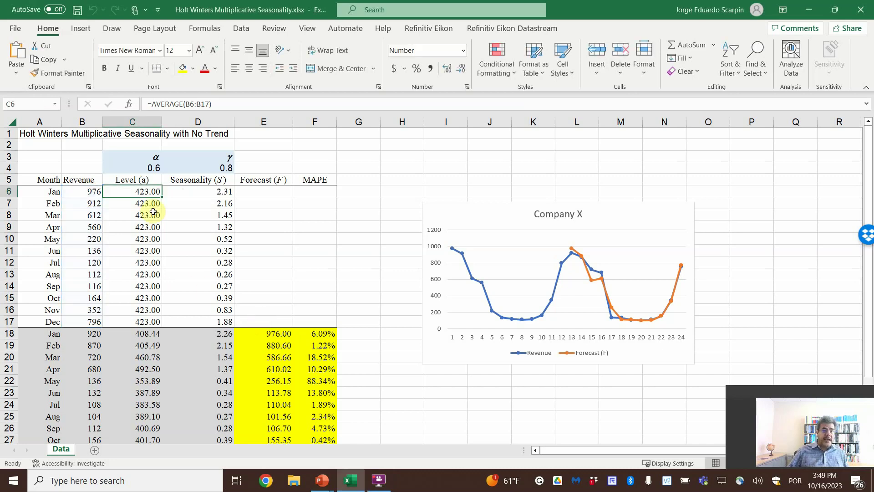
left_click_drag(150, 192, 143, 318)
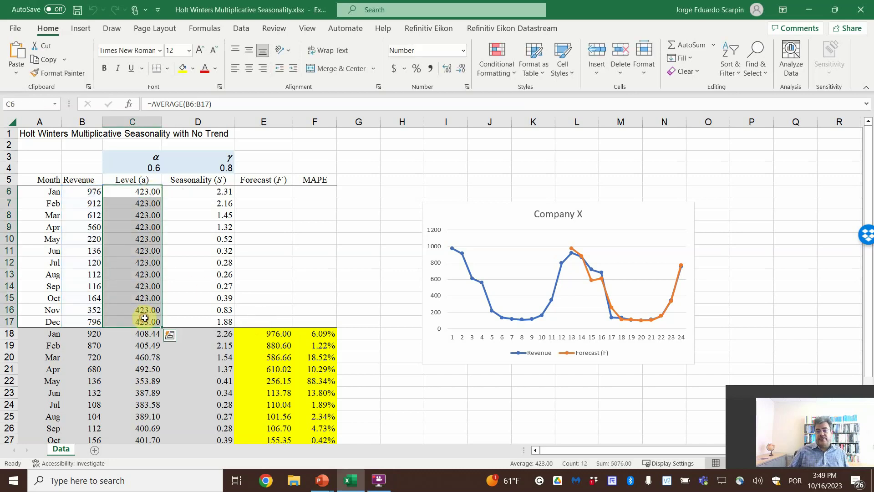
Examine the initial seasonality formula in D6 and its references to January's revenue and level.
left_click(202, 191)
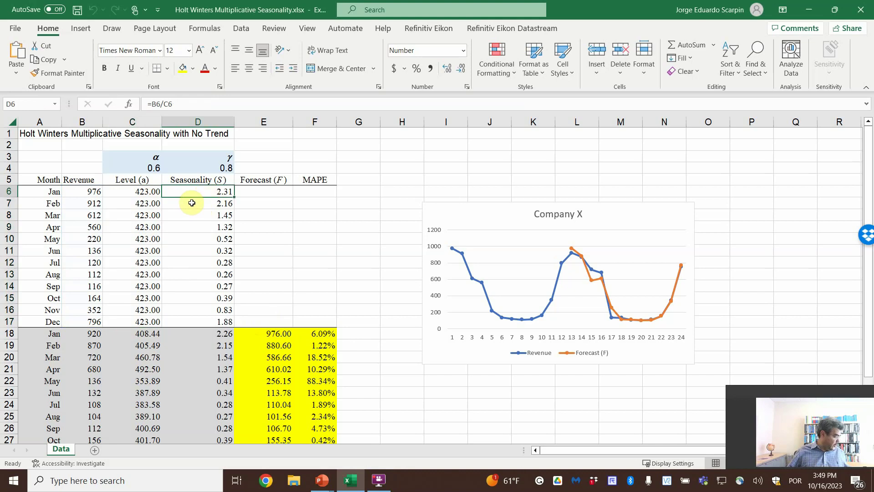
type("=B6/")
left_click(110, 196)
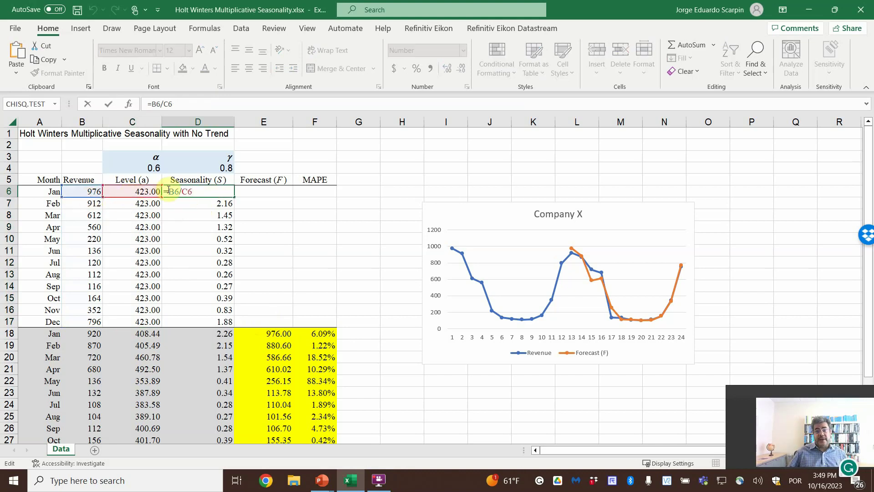
key("Return")
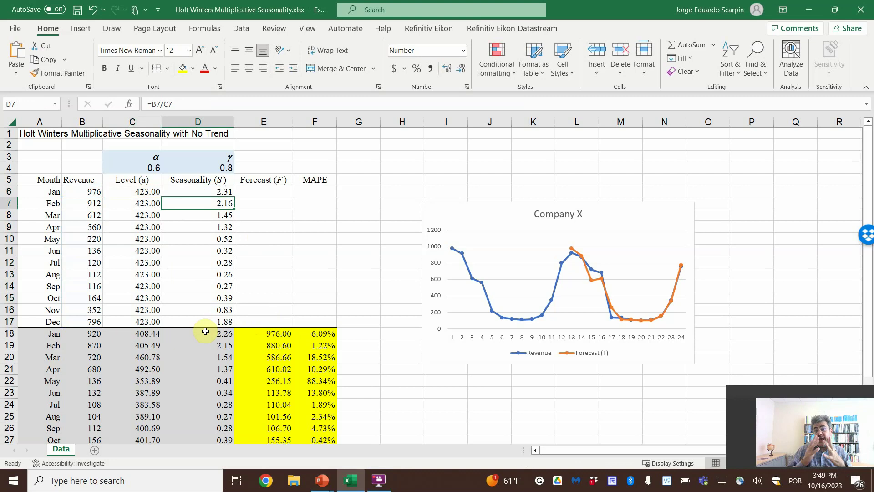
Examine the second-year January level formula in C18 and highlight the levels that follow it in column C.
left_click(145, 335)
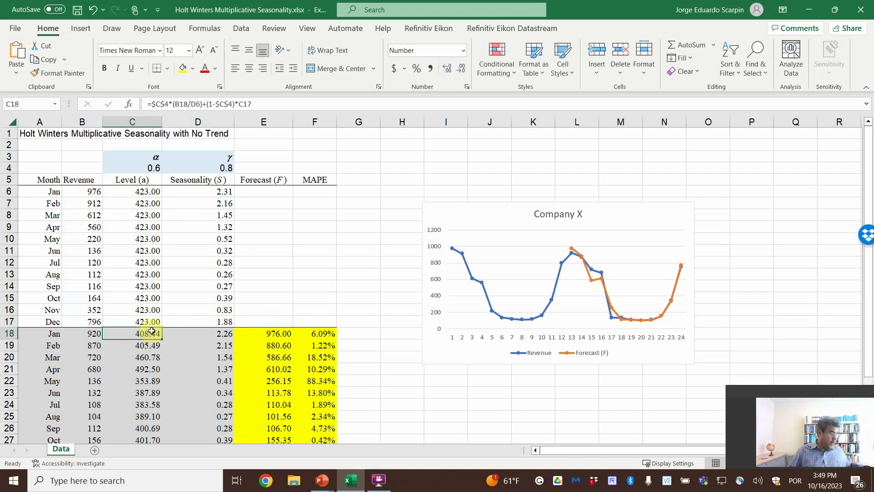
double_click(151, 331)
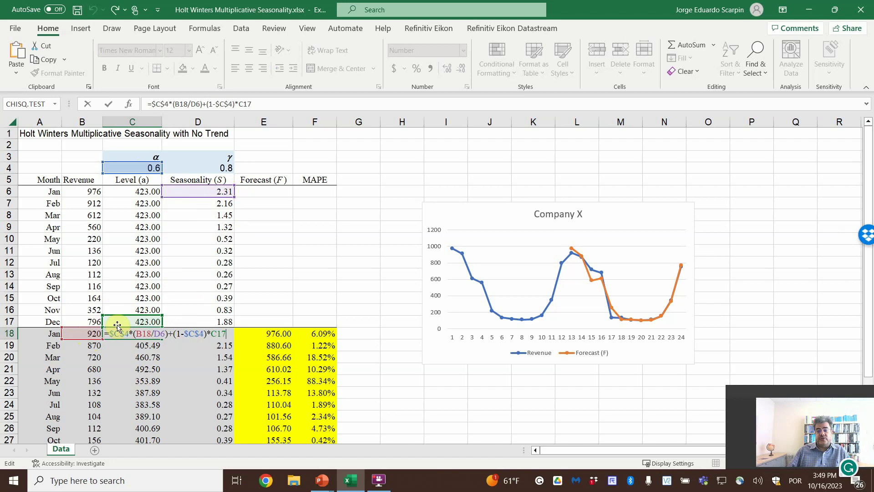
key("Return")
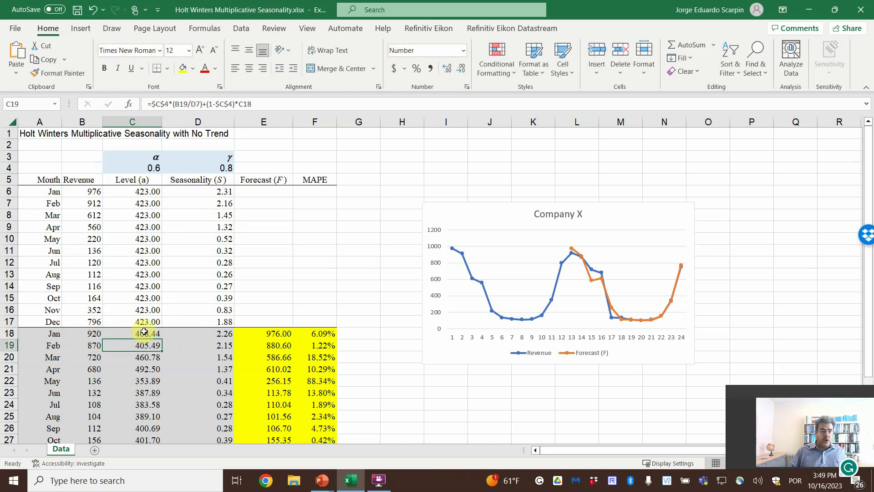
left_click_drag(144, 331, 140, 277)
Examine the second-year January seasonality formula in D18 and highlight the seasonality values in D18:D28.
left_click(222, 275)
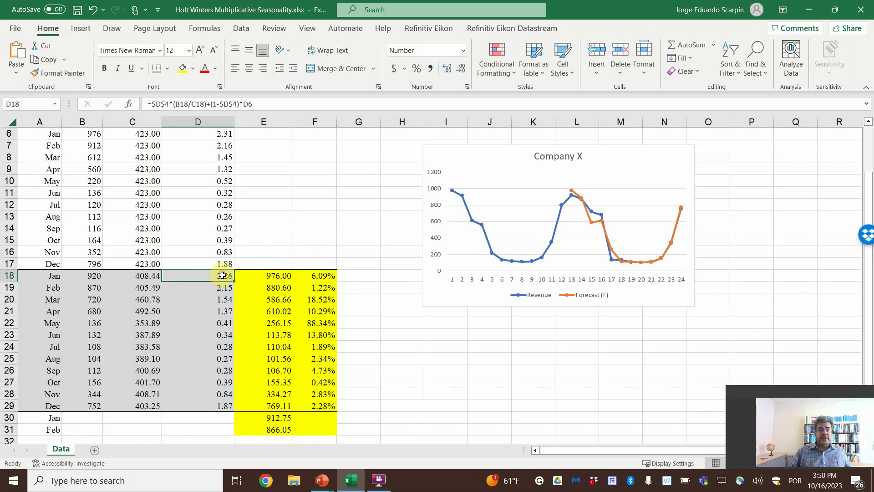
scroll(223, 275, "up", 2)
key("F2")
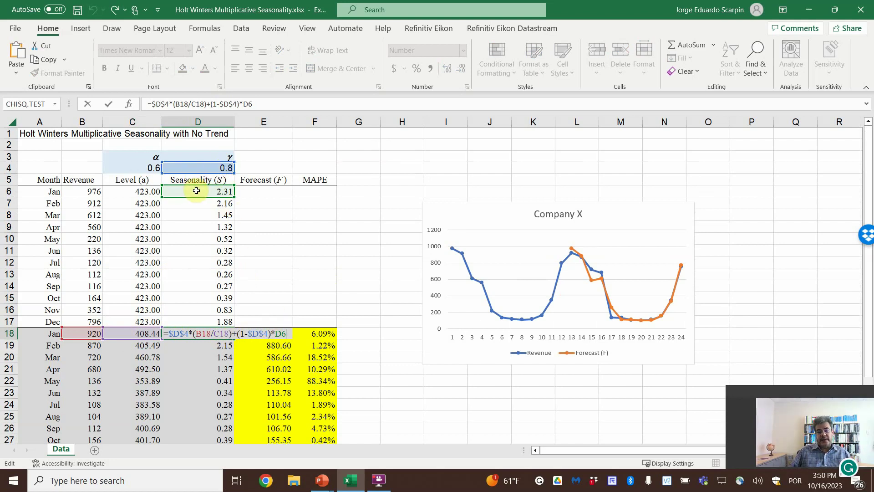
key("Return")
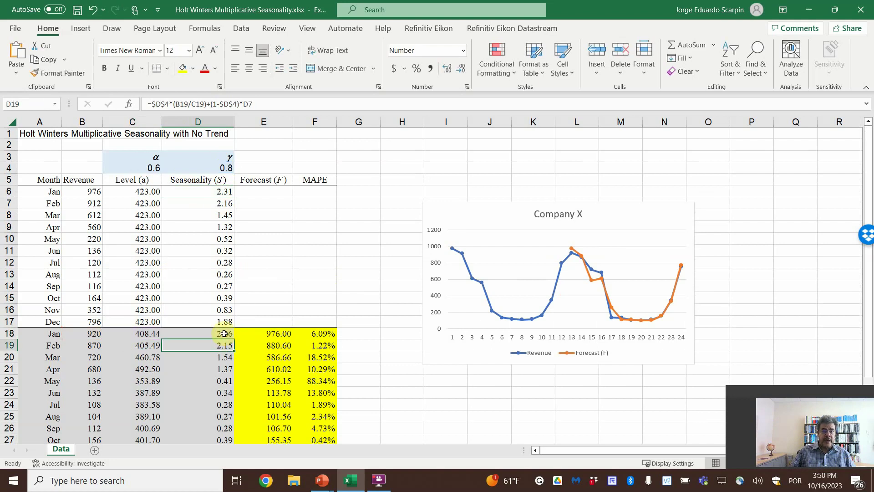
left_click_drag(224, 333, 228, 393)
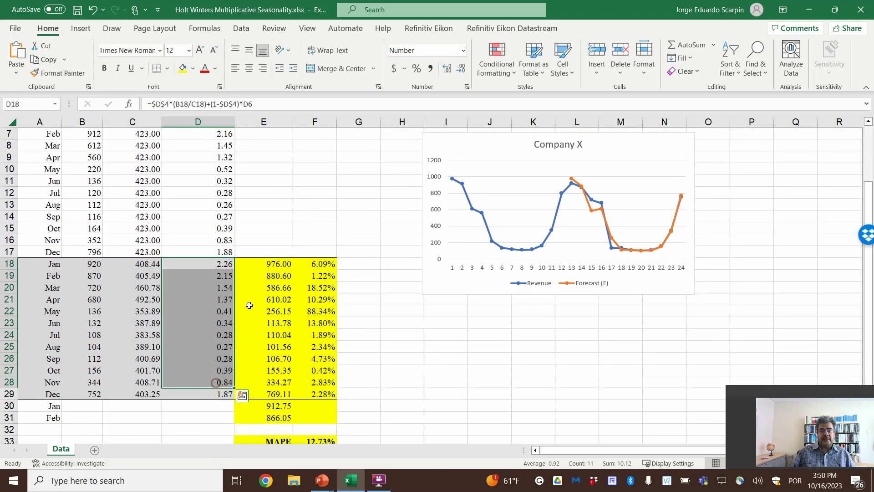
Examine the first forecast formula in E18 and the level and seasonality cells it references.
left_click(273, 265)
scroll(285, 255, "up", 2)
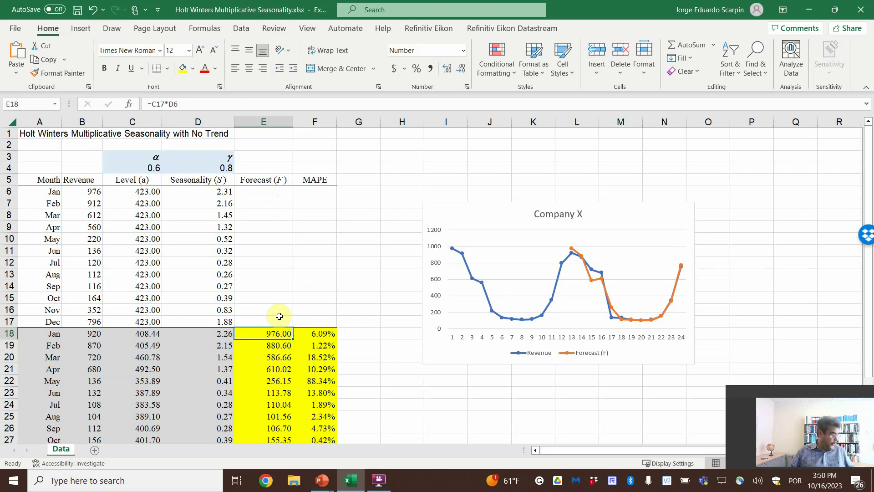
key("F2")
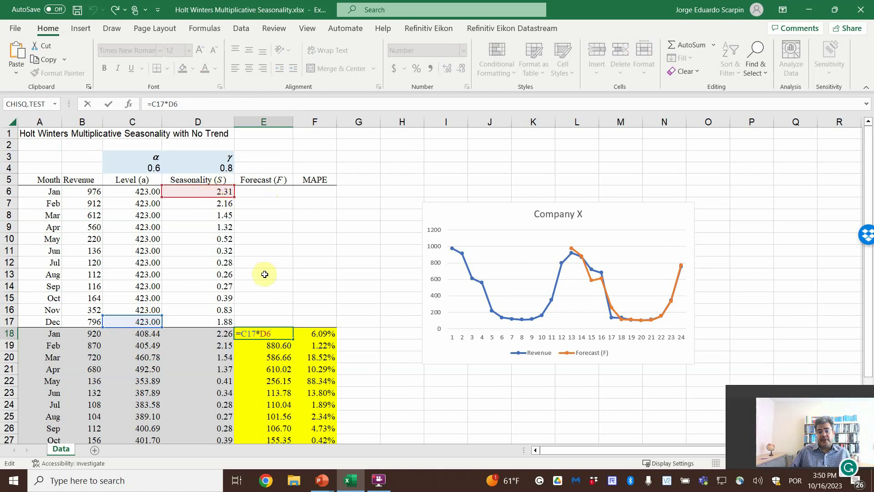
left_click(274, 286)
Examine the forecast formulas for the future months Jan and Feb in E30 and E31.
scroll(274, 318, "down", 3)
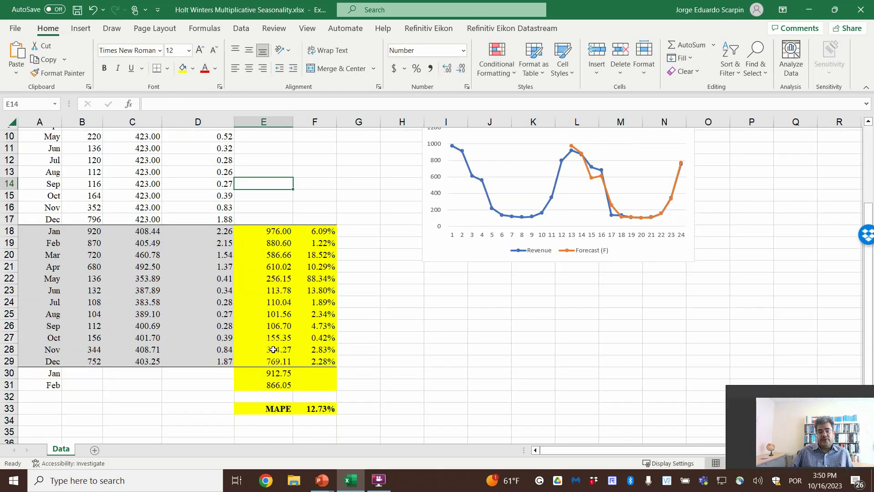
left_click(276, 374)
double_click(279, 373)
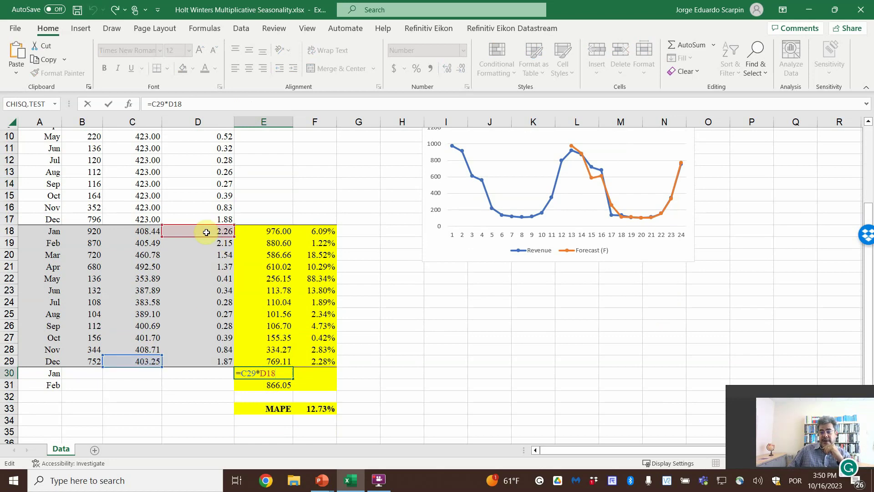
key("Return")
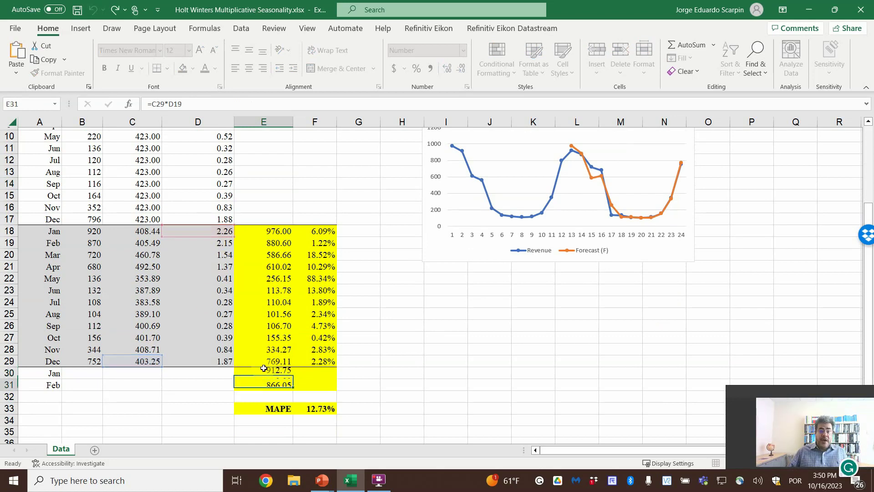
key("F2")
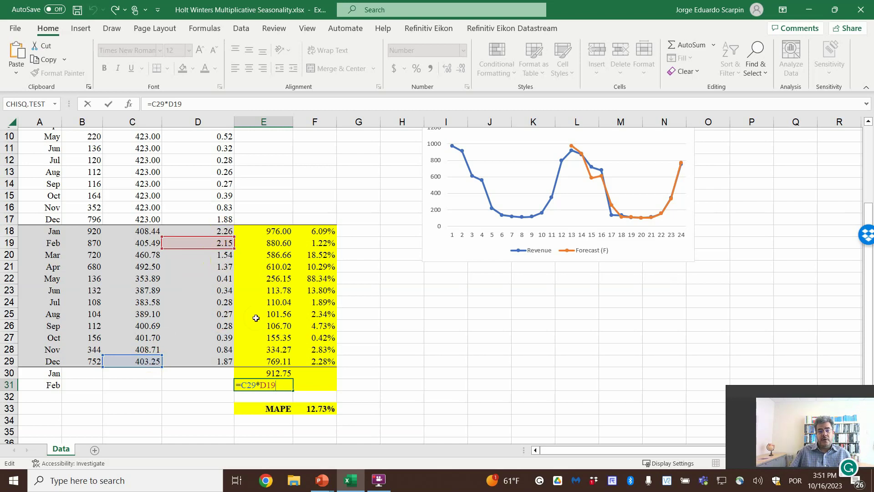
key("Return")
Select the alpha value in C4, view the current Solver parameters, and close them without solving.
scroll(273, 283, "up", 3)
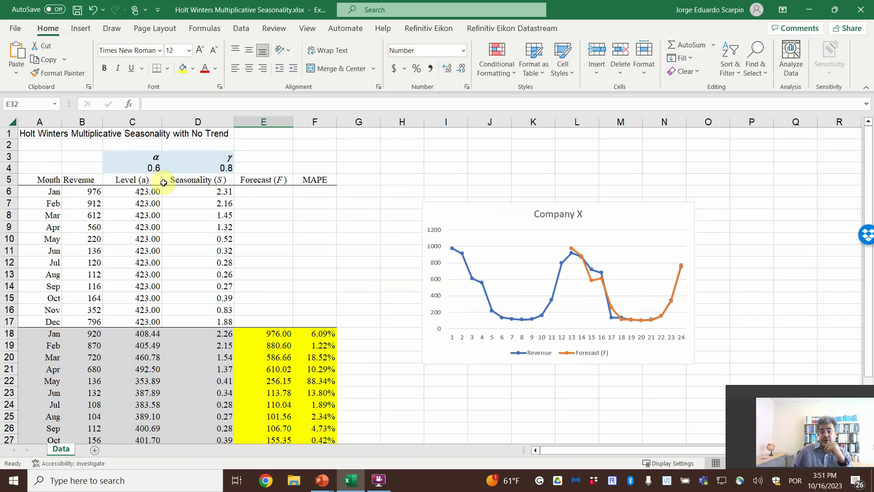
left_click(155, 168)
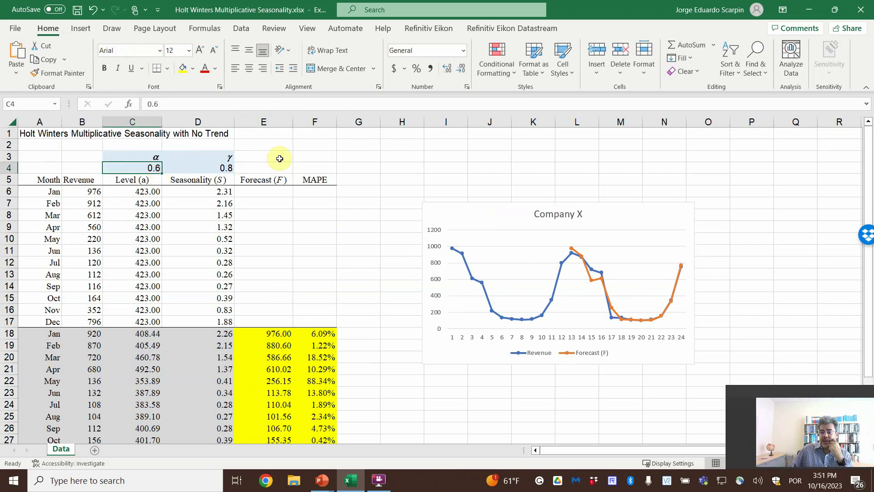
left_click(240, 28)
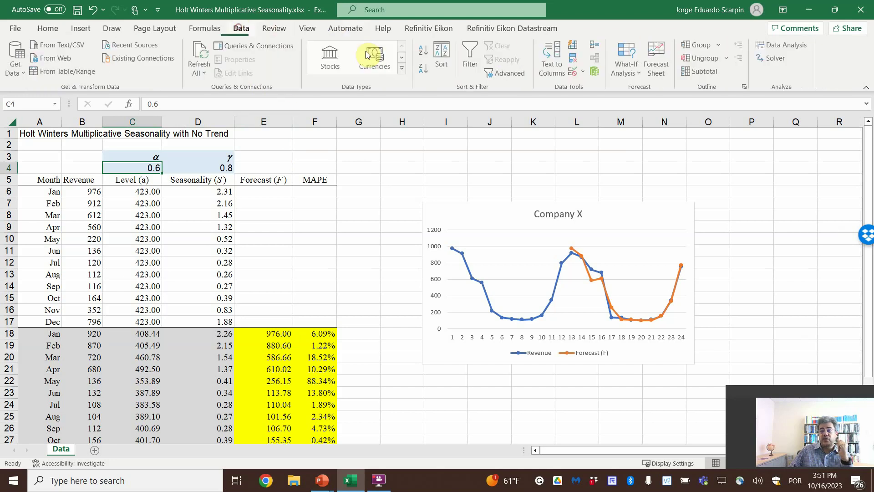
left_click(780, 60)
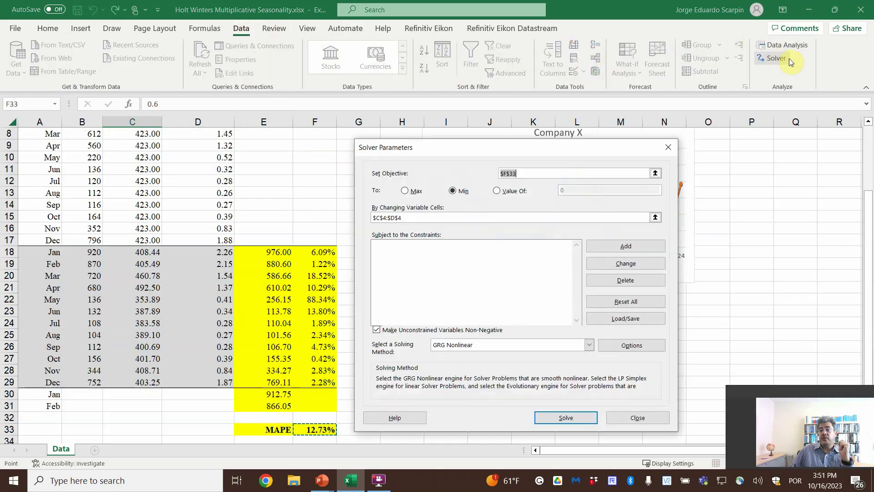
left_click(649, 418)
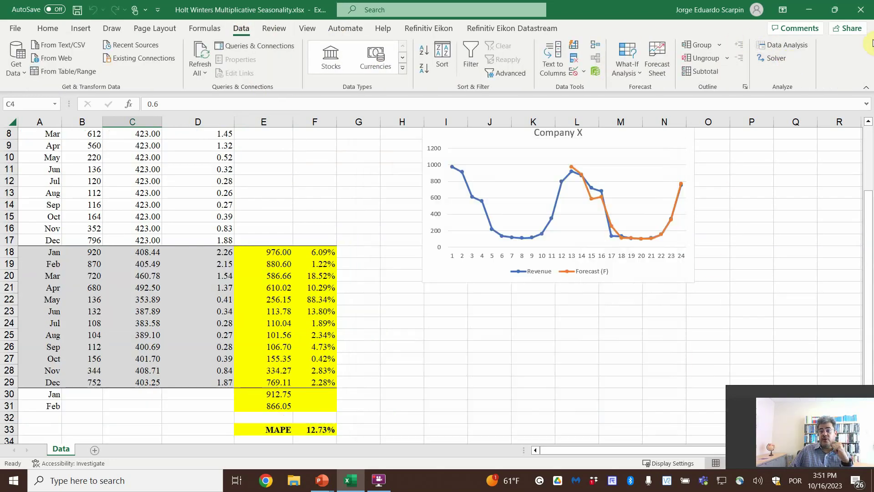
Check in the Excel add-ins list whether the Solver Add-in is enabled, and leave without changing anything.
left_click(11, 28)
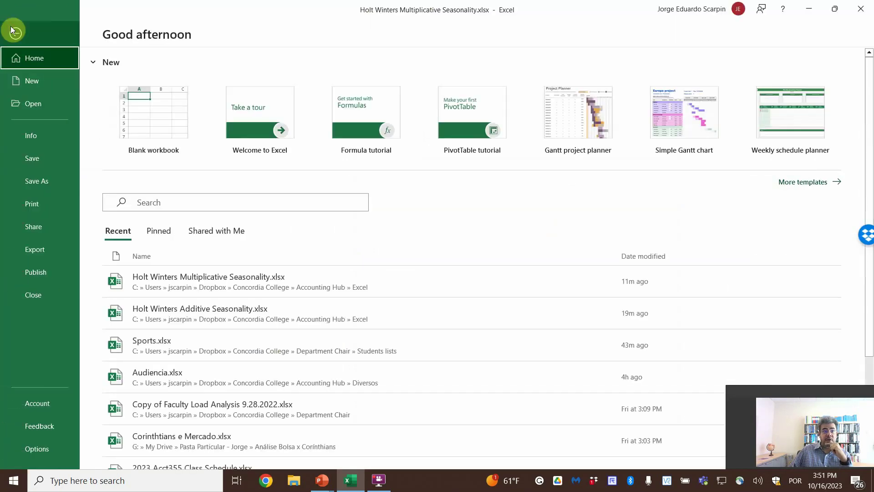
left_click(30, 446)
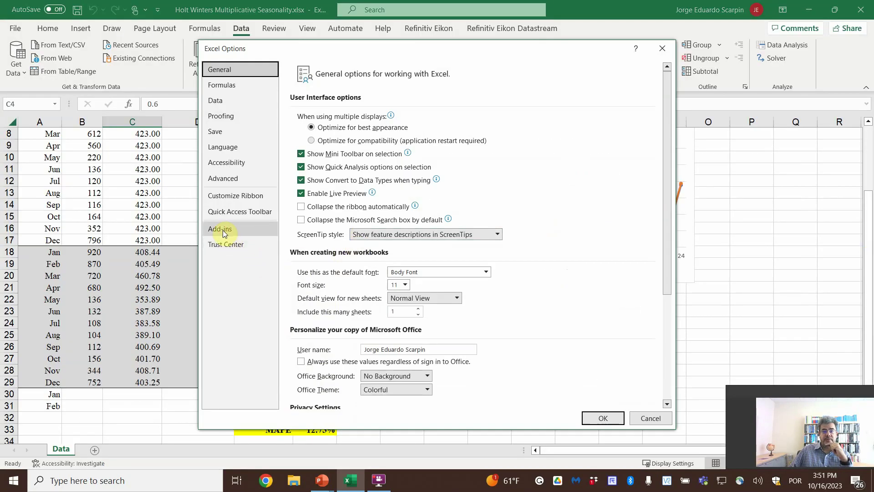
left_click(231, 232)
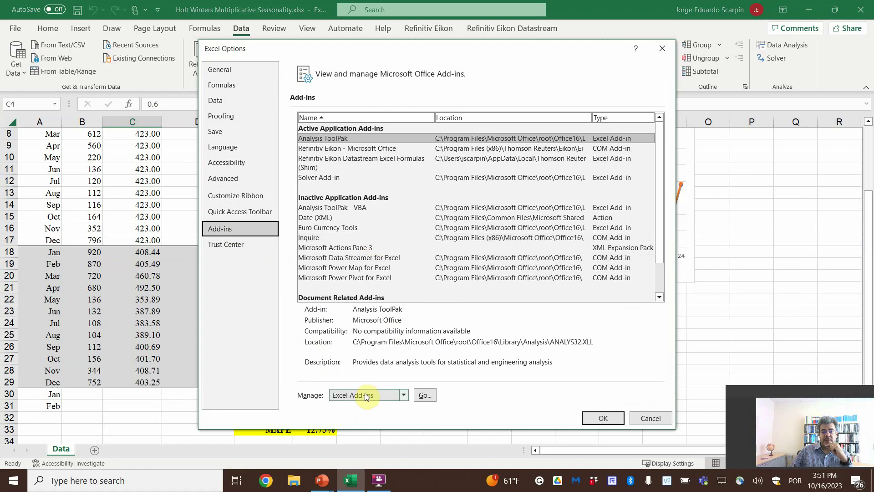
left_click(419, 397)
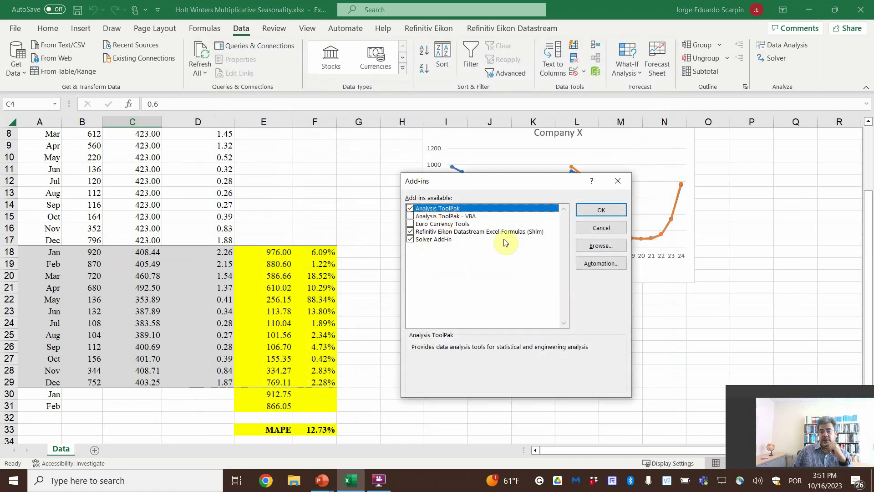
left_click(600, 227)
Reset all Solver options and cell selections to clear the previous setup.
left_click(786, 59)
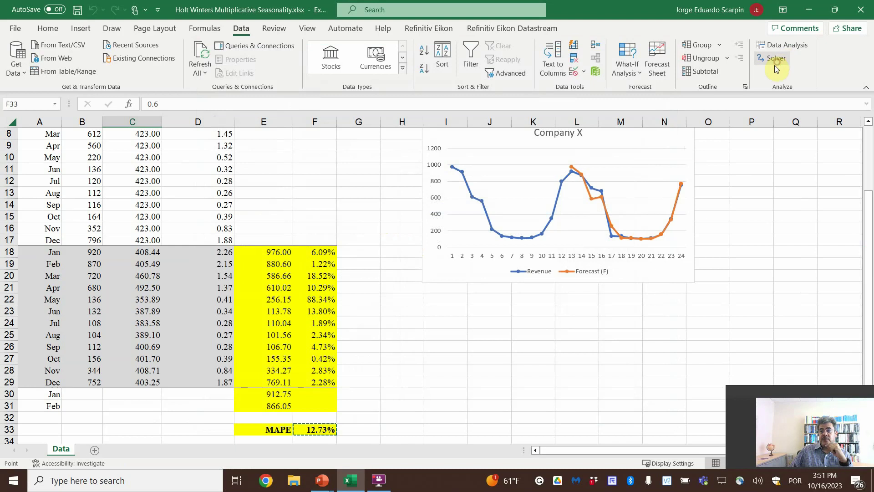
left_click(643, 330)
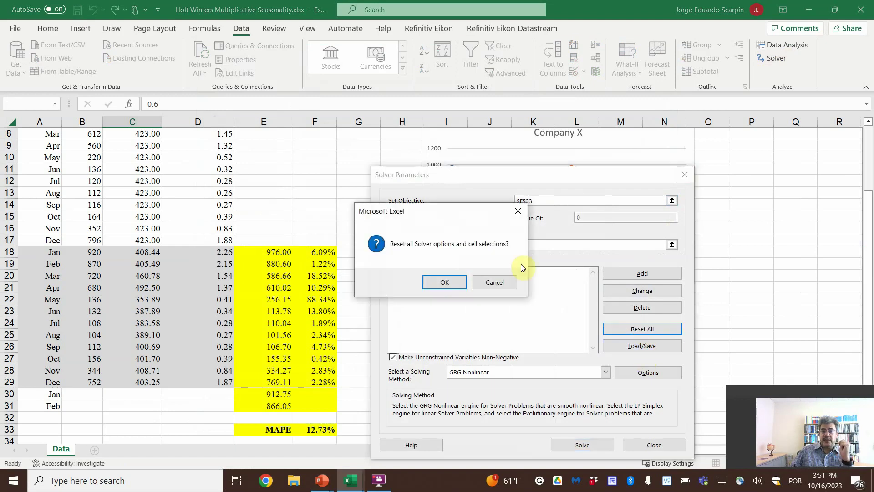
left_click(447, 283)
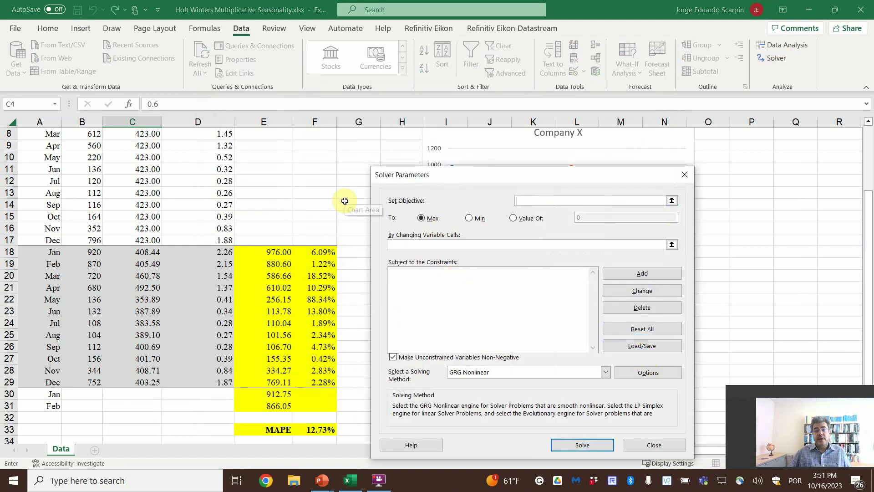
Solve with GRG Nonlinear to minimise the MAPE in F33 by changing C4:D4, and keep the Solver solution.
left_click(322, 430)
left_click(470, 218)
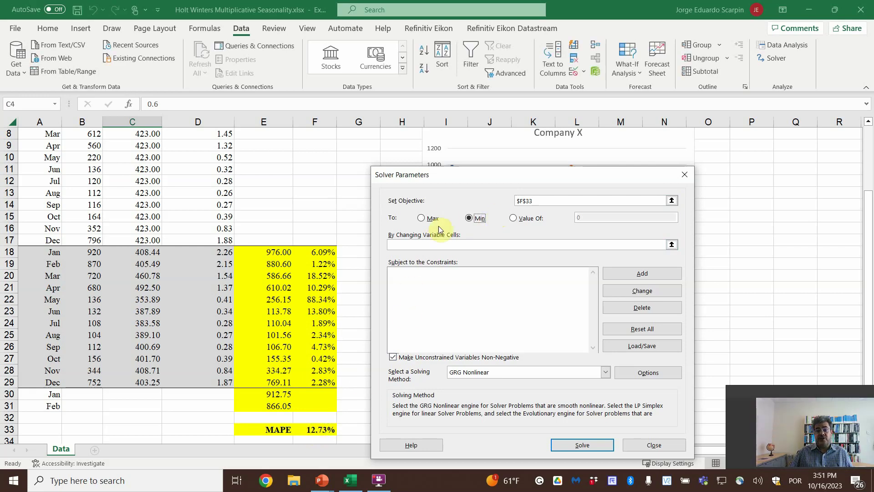
left_click(415, 245)
scroll(298, 219, "up", 3)
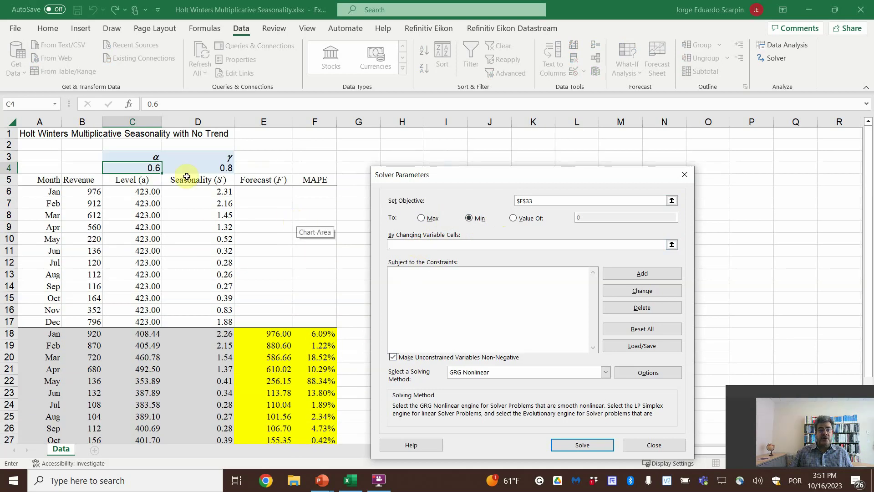
left_click_drag(142, 170, 210, 169)
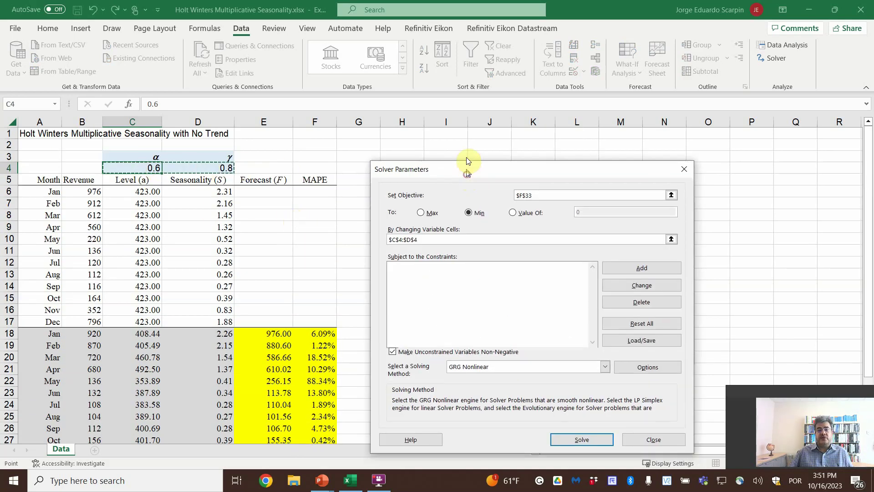
left_click(598, 412)
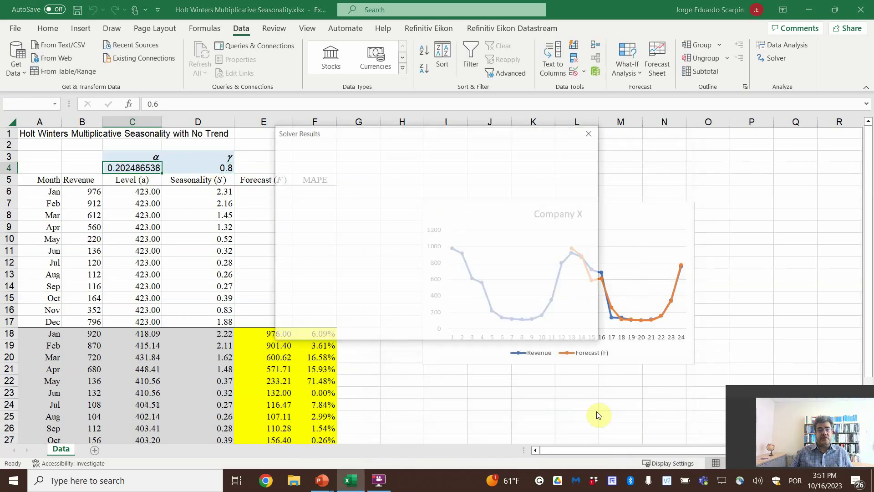
left_click(319, 263)
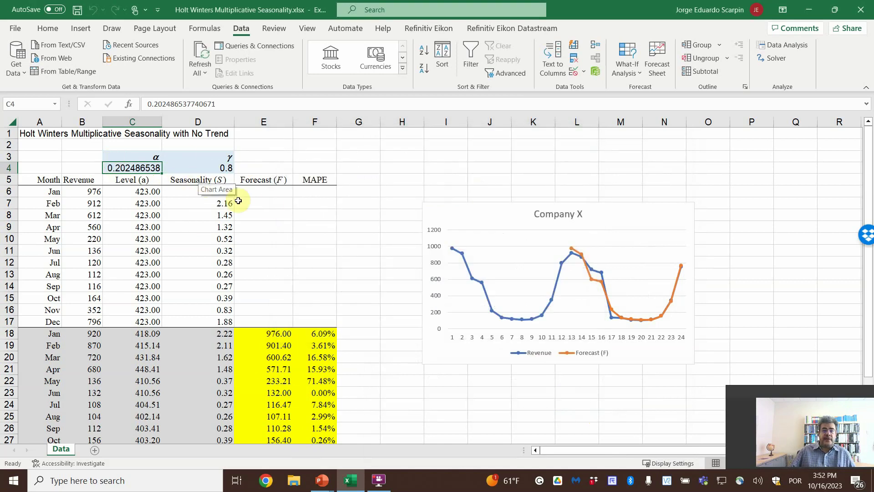
Examine the optimised MAPE in F33, and return to the smoothing constants at the start of the sheet.
scroll(390, 337, "down", 3)
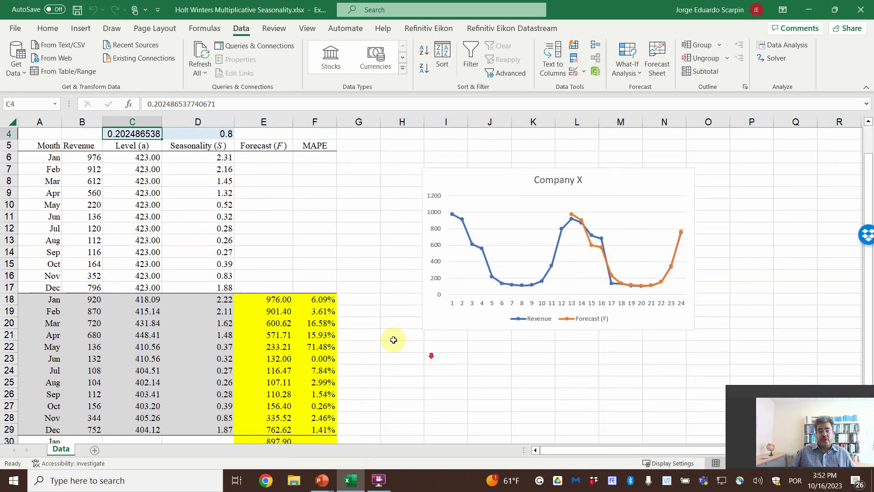
left_click(327, 410)
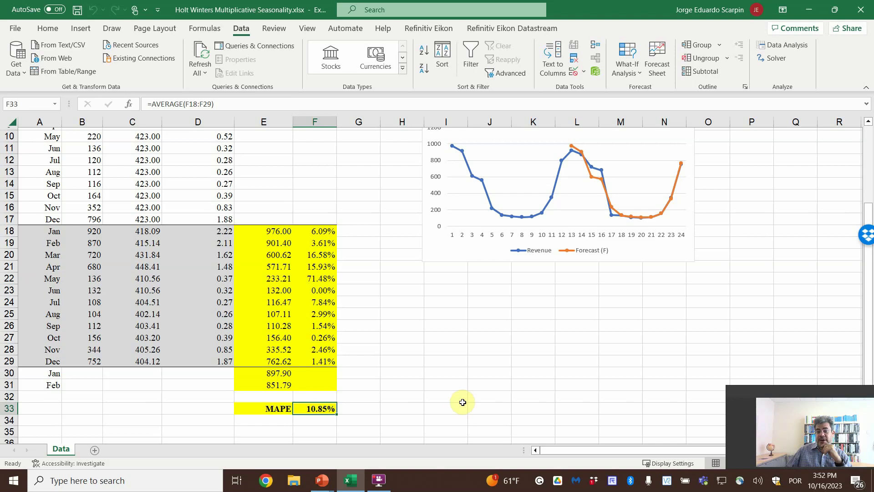
scroll(458, 404, "up", 3)
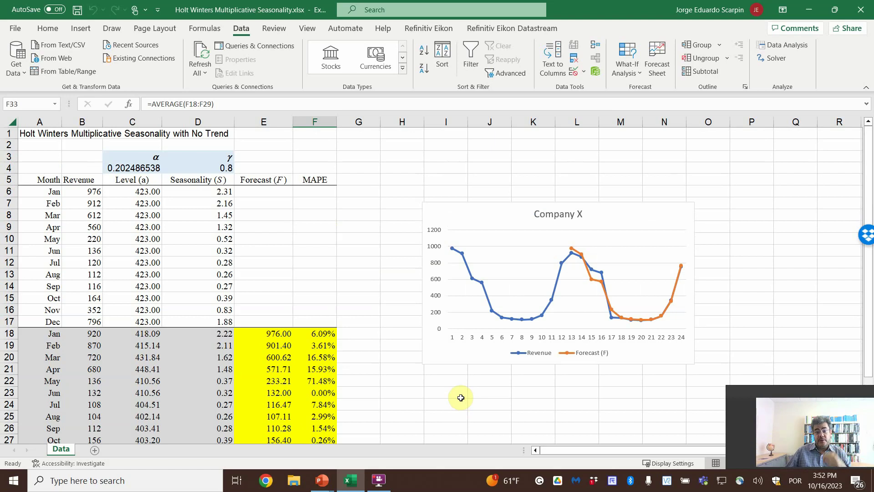
Switch to the running PowerPoint slide show and advance to the closing Thank you slide.
left_click(322, 481)
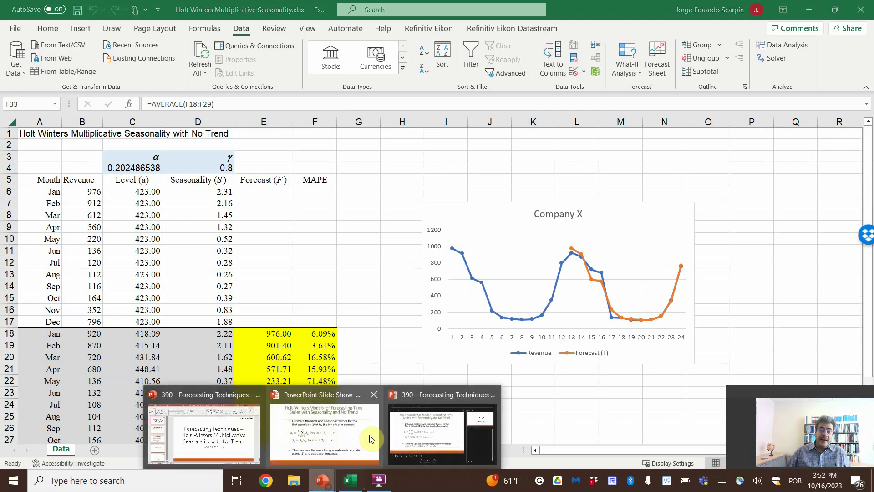
left_click(370, 438)
left_click(485, 353)
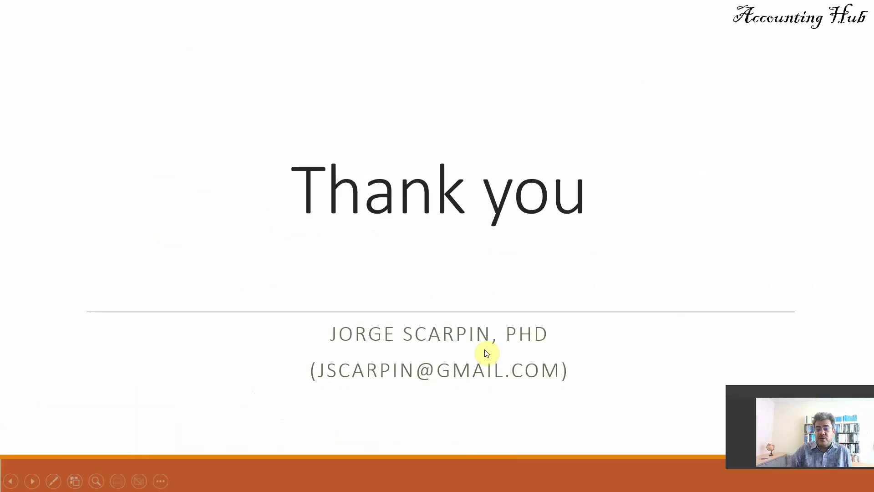